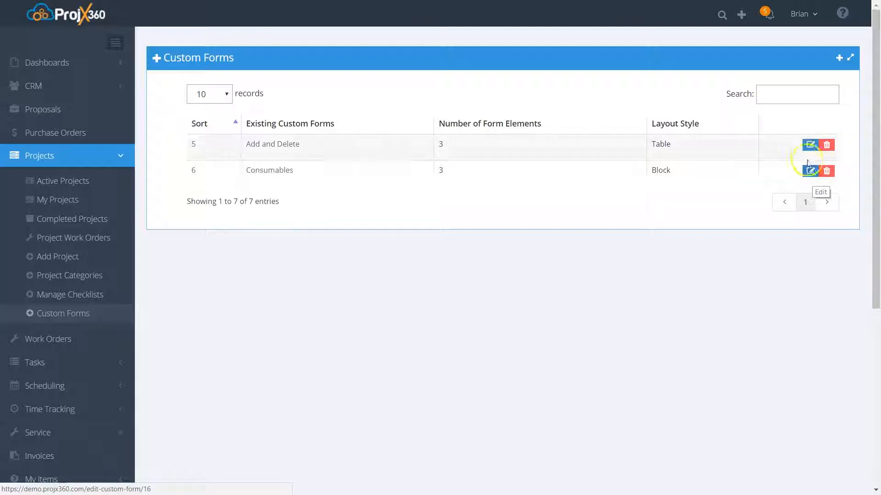
Step: Start a new custom form and name it "Motorized Shades"
{"action": "left_click", "coordinate": [826, 96]}
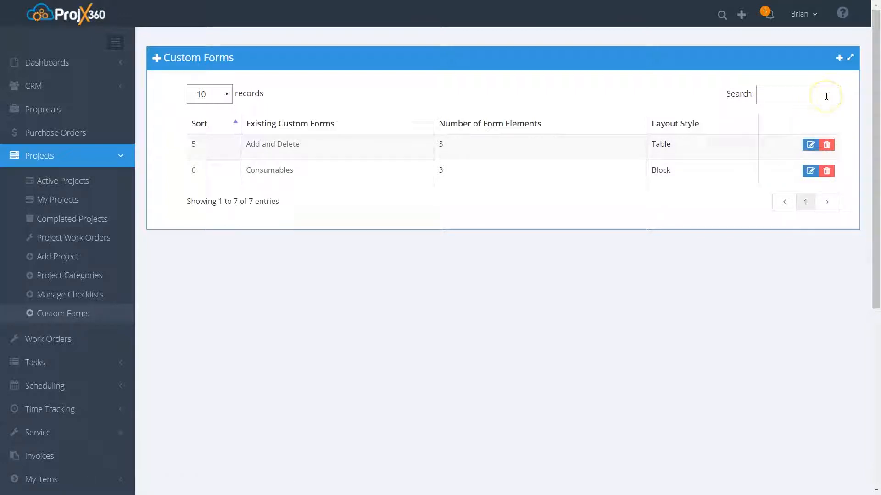
{"action": "left_click", "coordinate": [839, 58]}
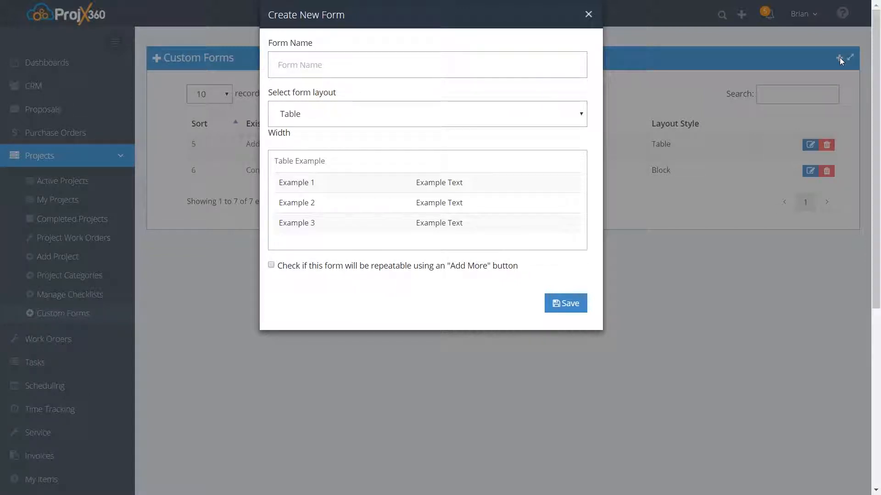
{"action": "left_click", "coordinate": [747, 14]}
{"action": "type", "text": "Motorized Shades"}
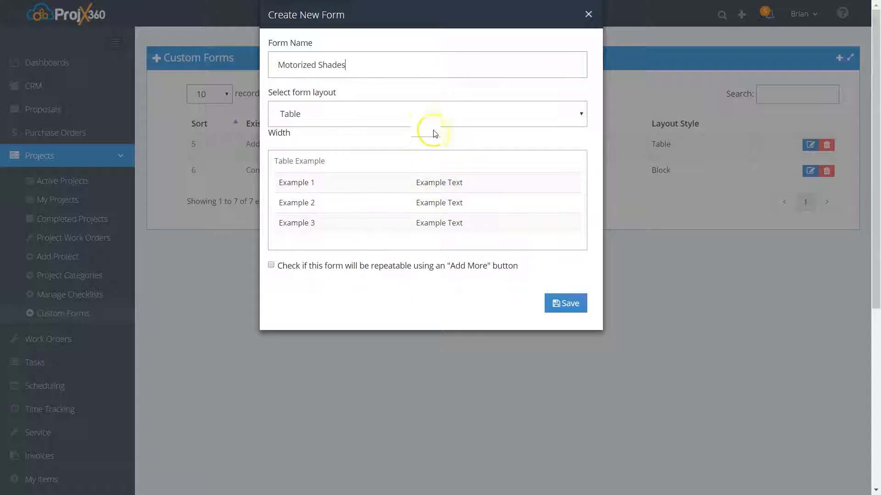
Step: Set the new form's layout to Block with a width of 3 Across
{"action": "left_click", "coordinate": [423, 118]}
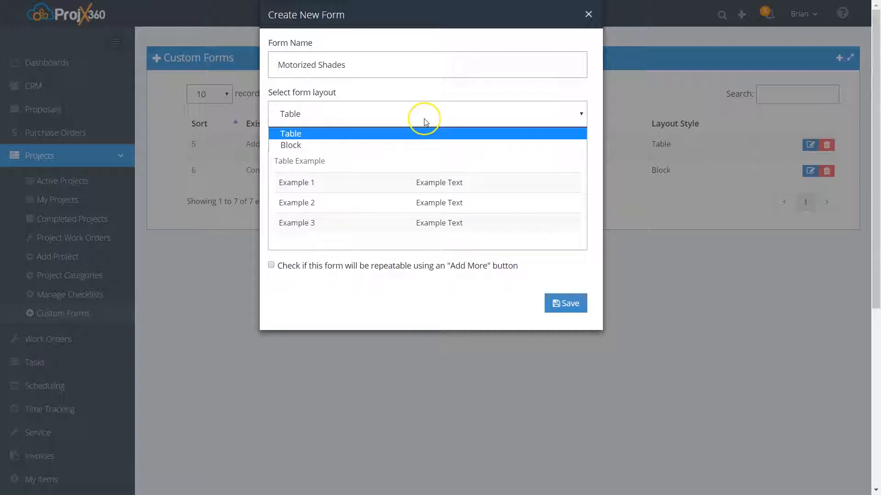
{"action": "left_click", "coordinate": [311, 146]}
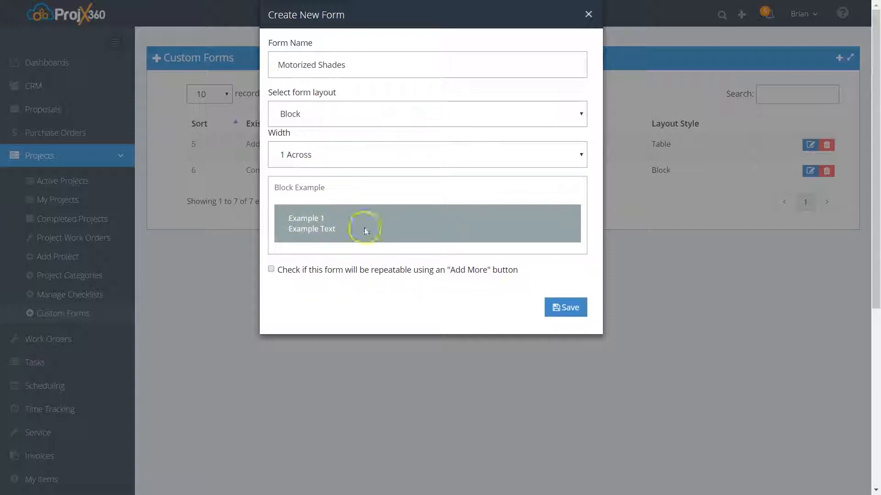
{"action": "left_click", "coordinate": [368, 158]}
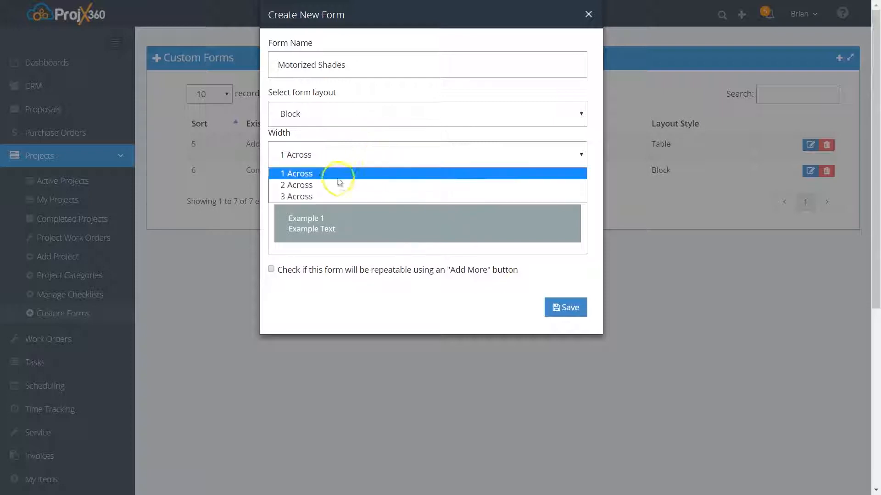
{"action": "left_click", "coordinate": [335, 186]}
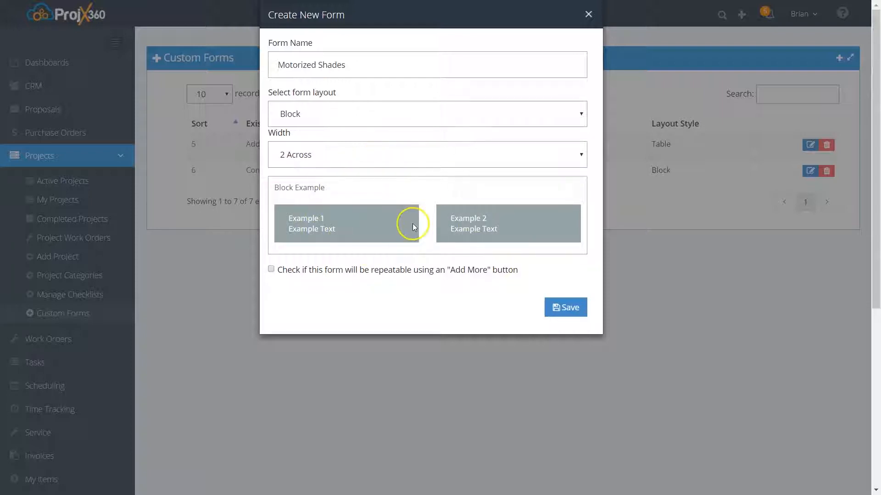
{"action": "left_click", "coordinate": [387, 158]}
{"action": "left_click", "coordinate": [328, 196]}
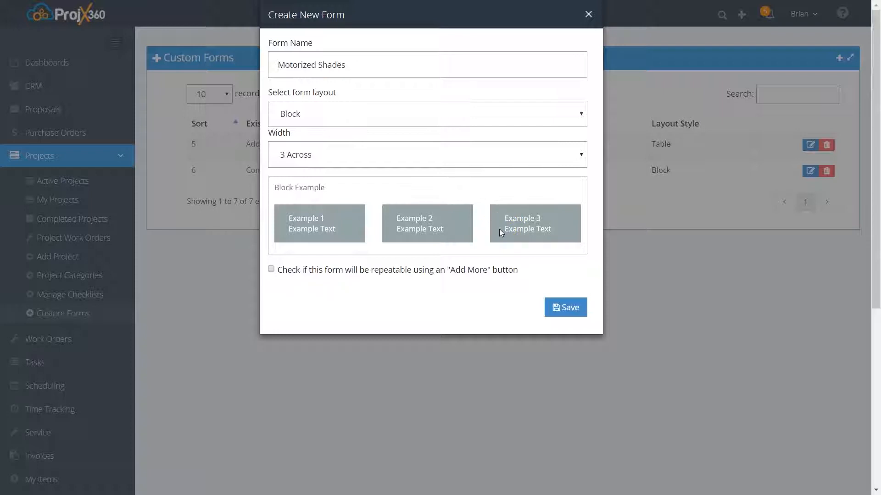
Step: Make the form repeatable with an "Add More" button and save it
{"action": "scroll", "coordinate": [440, 239], "scroll_direction": "down", "scroll_amount": 1}
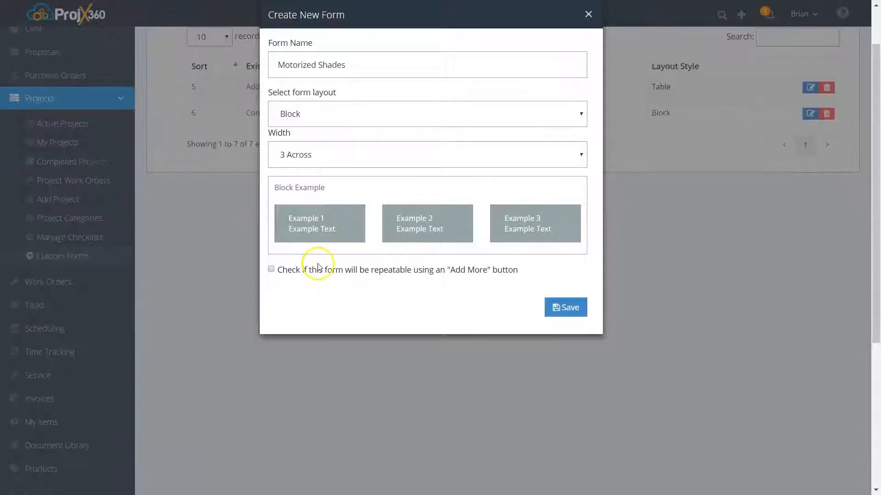
{"action": "left_click", "coordinate": [271, 269]}
{"action": "scroll", "coordinate": [305, 275], "scroll_direction": "up", "scroll_amount": 1}
{"action": "left_click", "coordinate": [572, 312]}
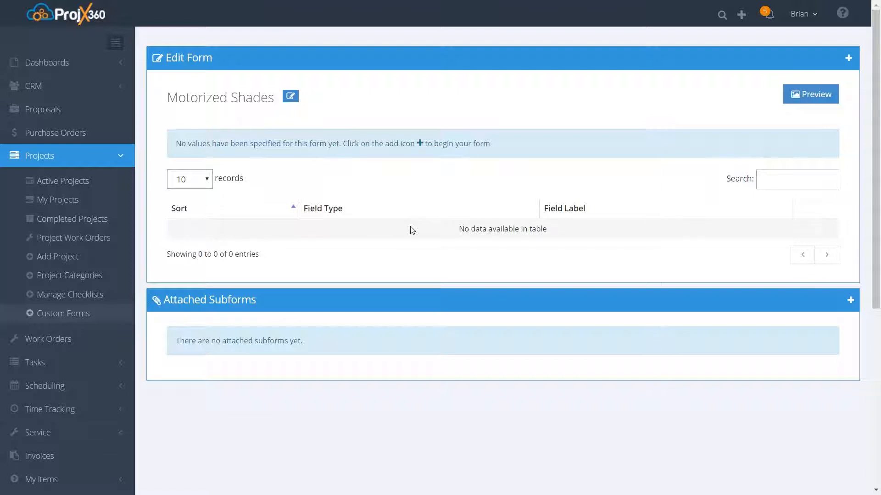
Step: Start a new field on the Motorized Shades form with the label "Room" and the field type select
{"action": "left_click", "coordinate": [848, 58]}
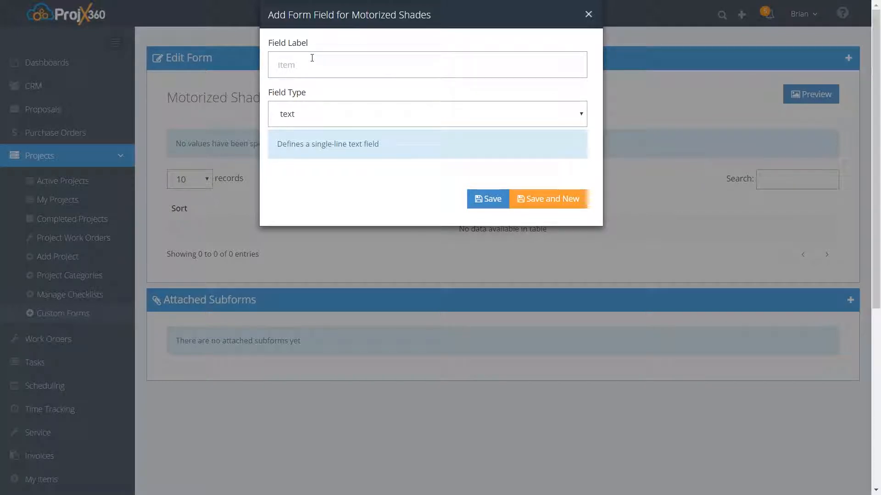
{"action": "type", "text": "Room"}
{"action": "left_click", "coordinate": [332, 116]}
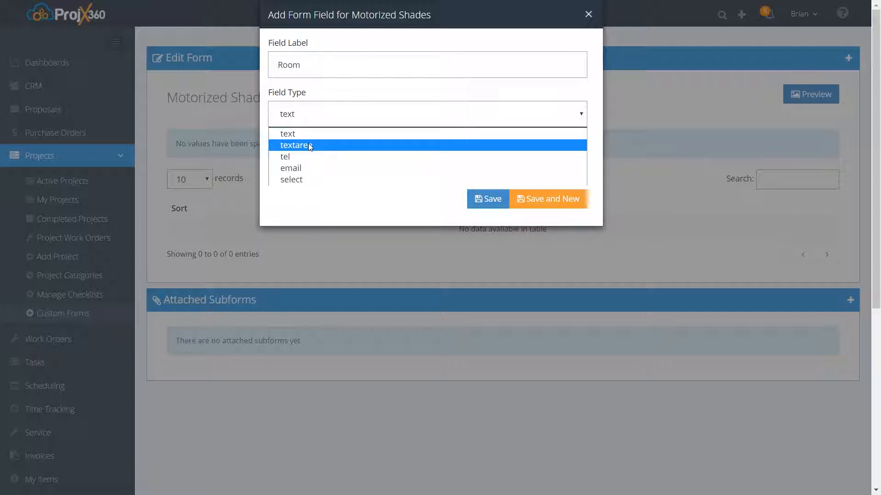
{"action": "left_click", "coordinate": [314, 158]}
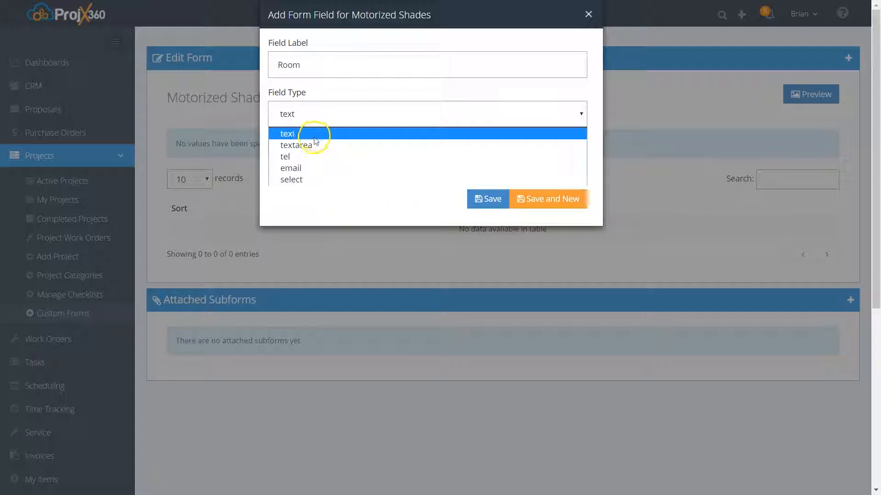
{"action": "left_click", "coordinate": [310, 180]}
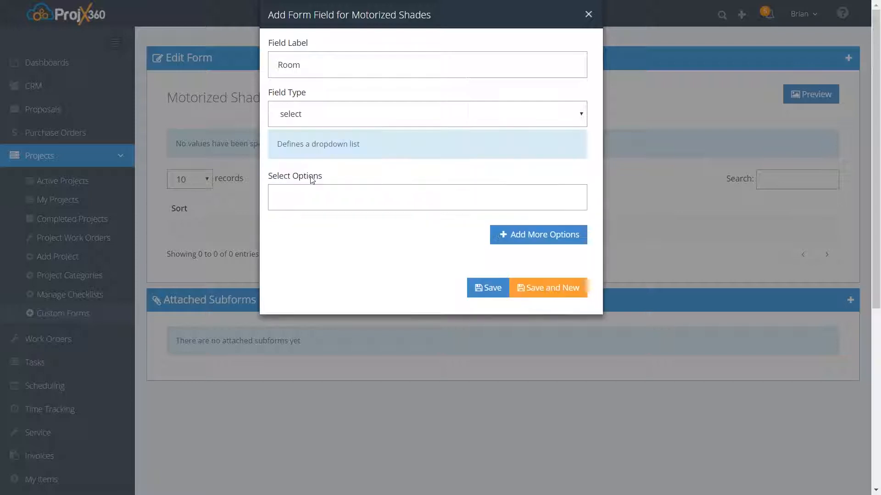
Step: Give the Room dropdown the options Family Room, Kitchen and Dining, and save it with another blank field started
{"action": "left_click", "coordinate": [312, 203]}
{"action": "type", "text": "Family Room"}
{"action": "left_click", "coordinate": [518, 243]}
{"action": "left_click", "coordinate": [391, 232]}
{"action": "type", "text": "Kitchen"}
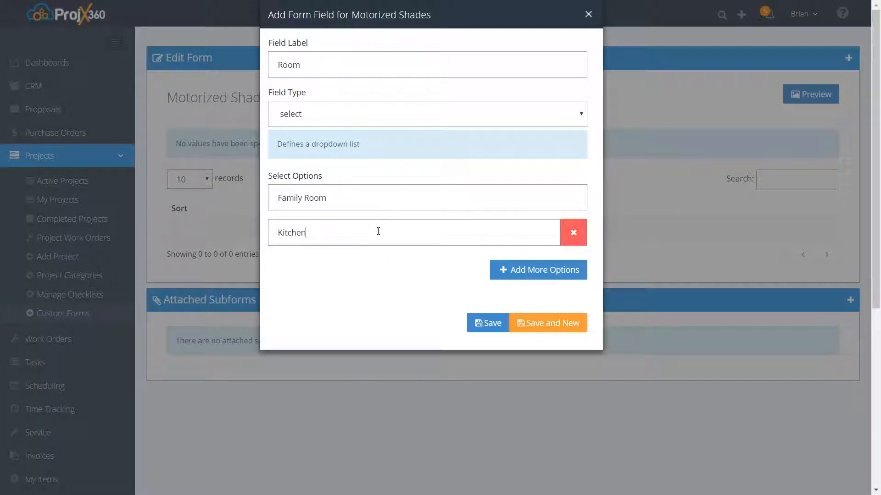
{"action": "left_click", "coordinate": [519, 272]}
{"action": "left_click", "coordinate": [344, 274]}
{"action": "type", "text": "Dining"}
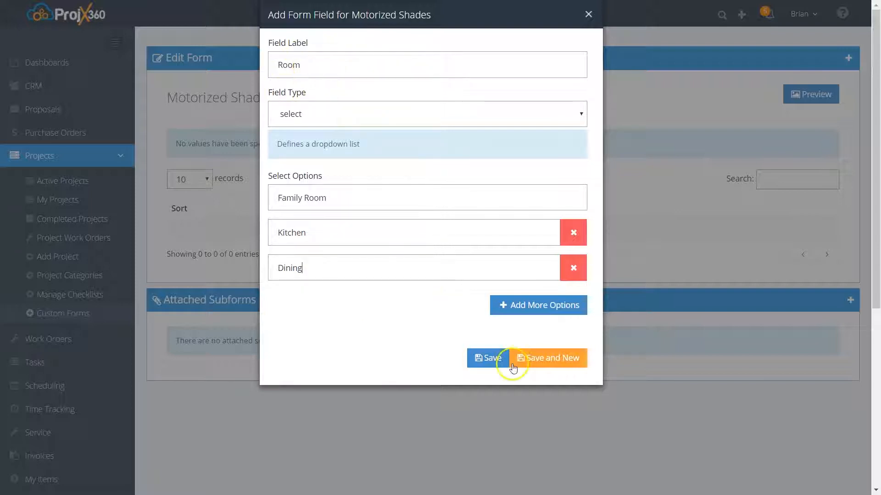
{"action": "left_click", "coordinate": [540, 365]}
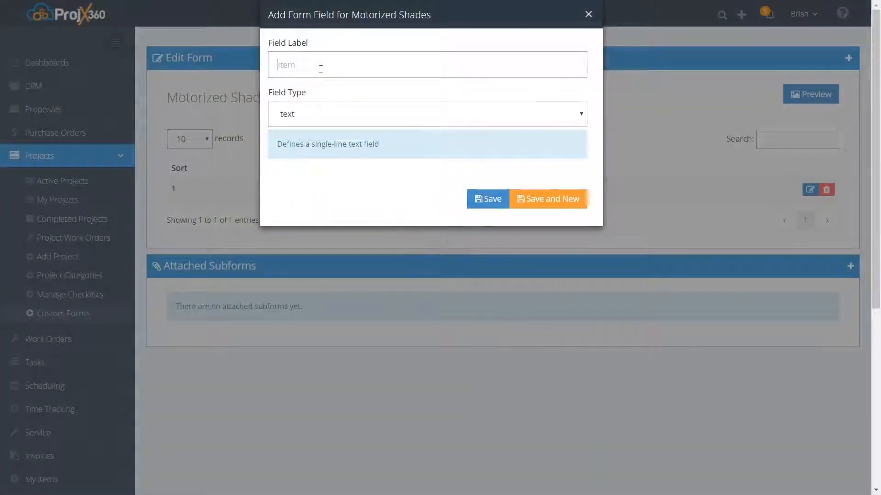
Step: Add and save three single-line text fields labelled "Location", "Hieght" and "Width"
{"action": "type", "text": "Location"}
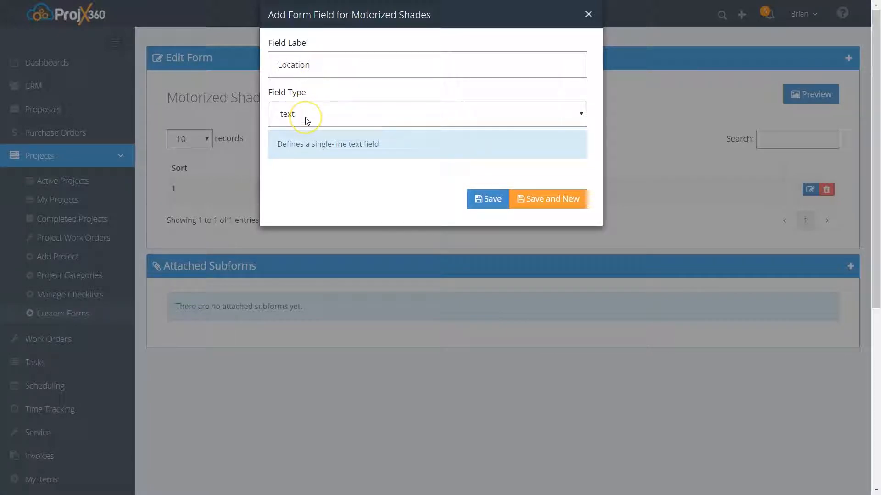
{"action": "left_click", "coordinate": [551, 201]}
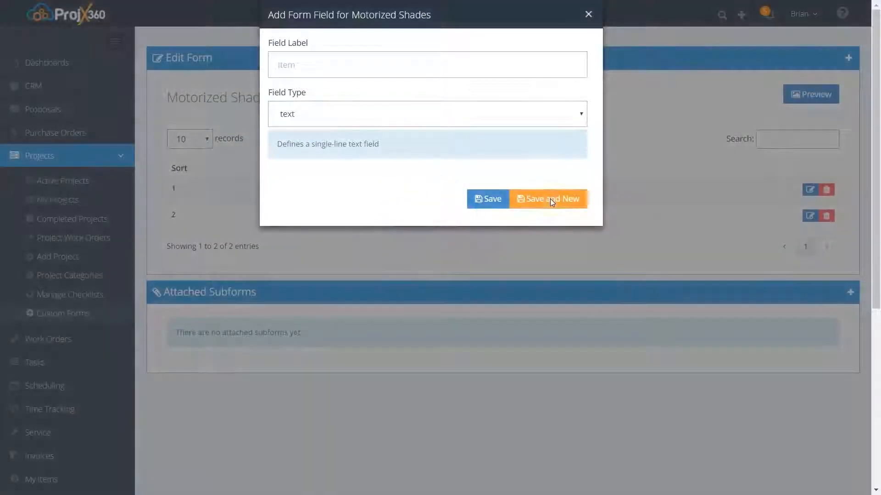
{"action": "left_click", "coordinate": [296, 68]}
{"action": "type", "text": "Hieght"}
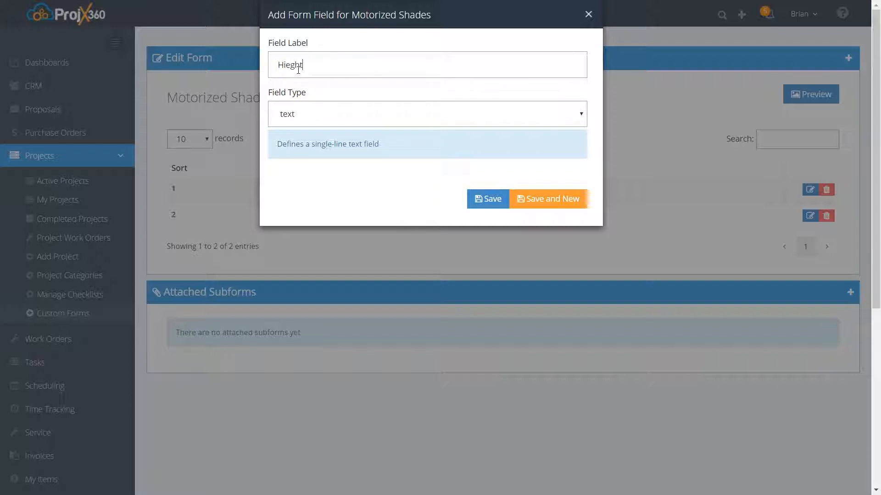
{"action": "left_click", "coordinate": [552, 199]}
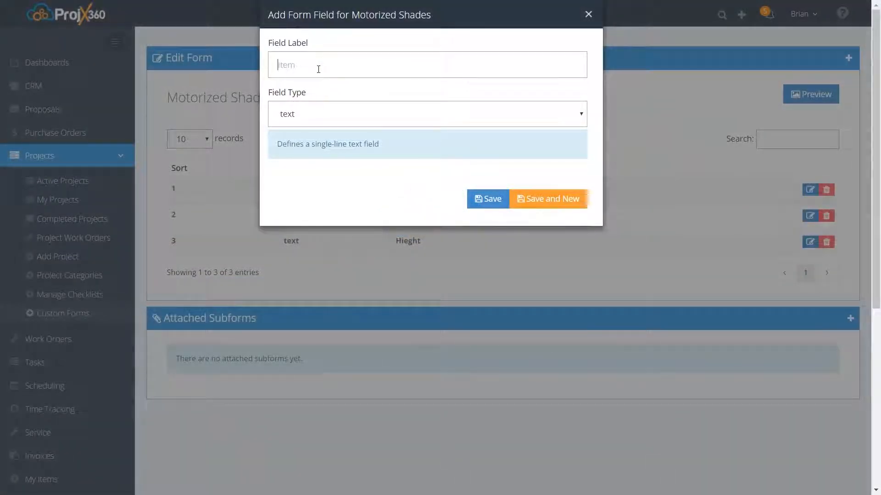
{"action": "type", "text": "Width"}
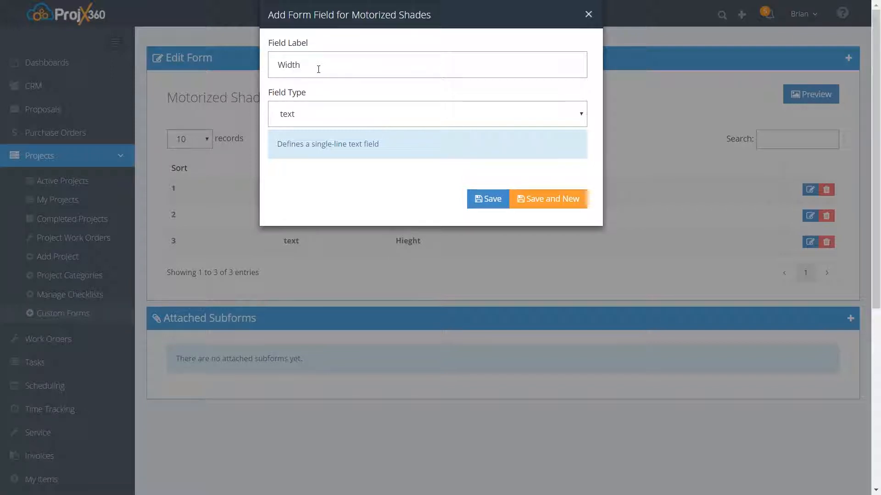
{"action": "left_click", "coordinate": [497, 200]}
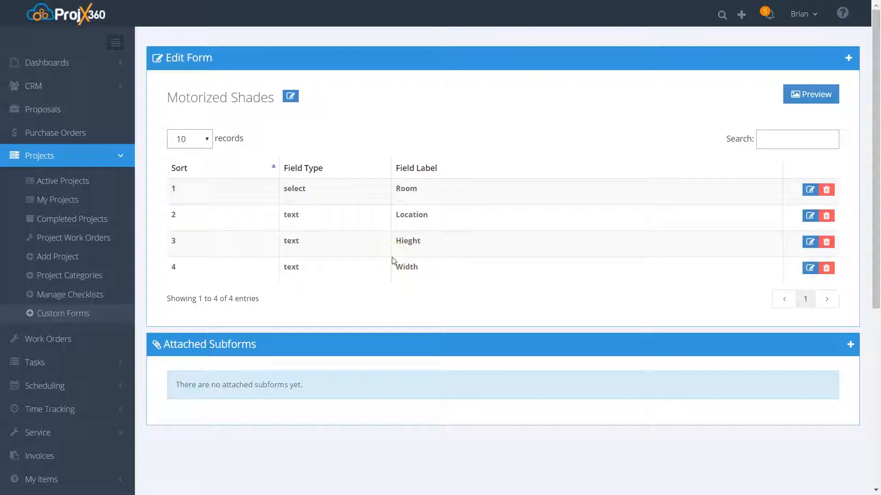
{"action": "scroll", "coordinate": [391, 258], "scroll_direction": "down", "scroll_amount": 1}
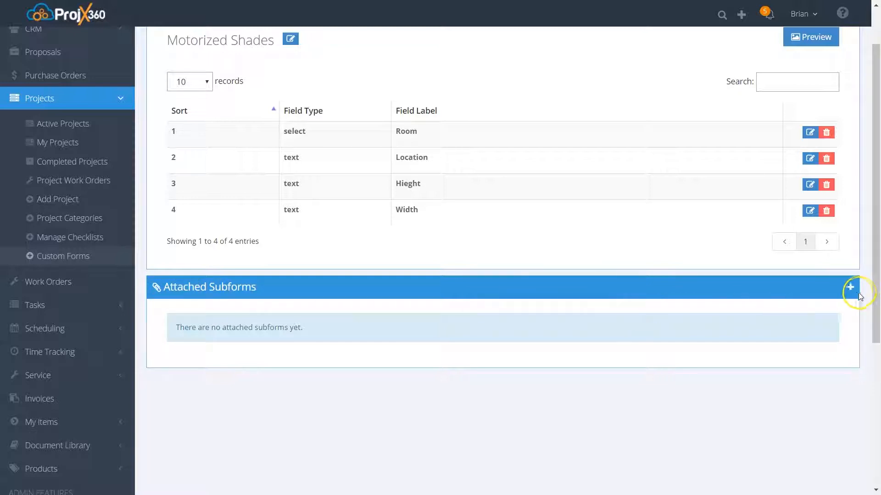
{"action": "left_click", "coordinate": [844, 289]}
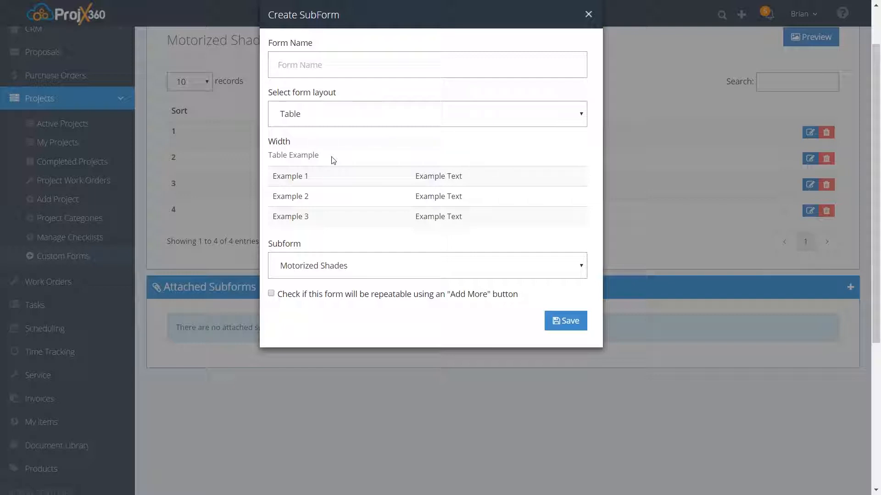
{"action": "left_click", "coordinate": [588, 18]}
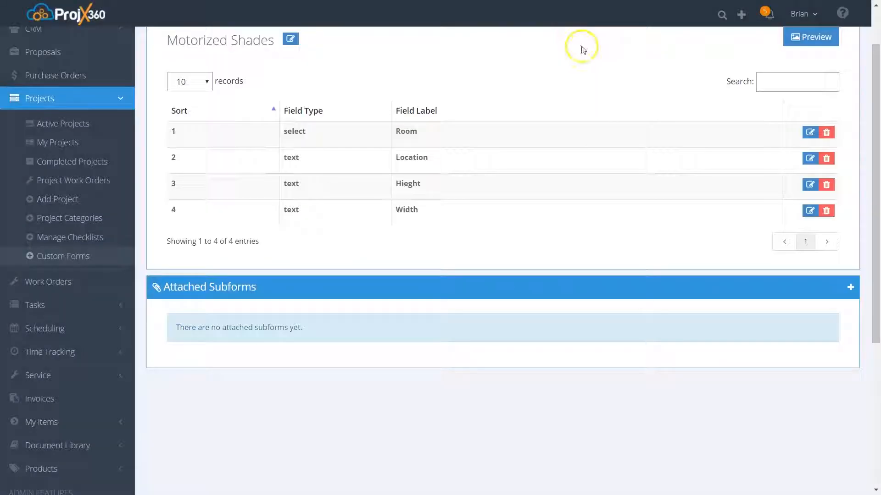
Step: Preview the Motorized Shades form in a maximized window to examine its block layout, and close the preview
{"action": "scroll", "coordinate": [581, 45], "scroll_direction": "up", "scroll_amount": 2}
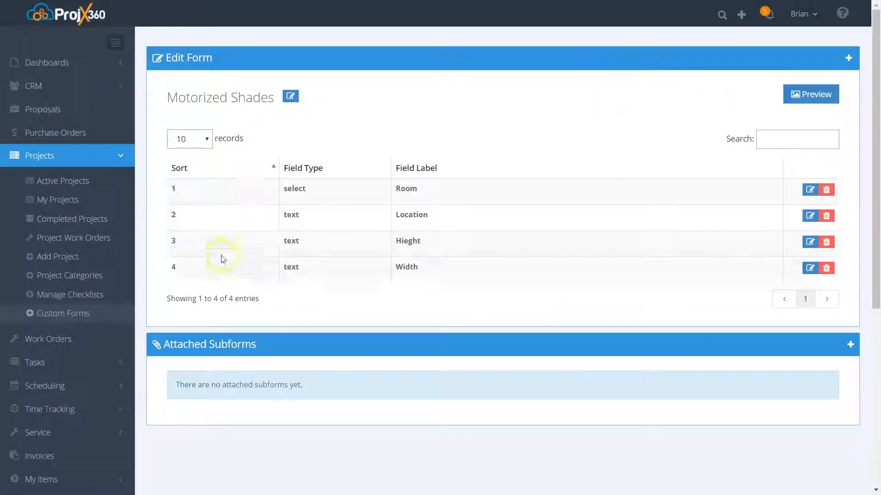
{"action": "left_click", "coordinate": [813, 96]}
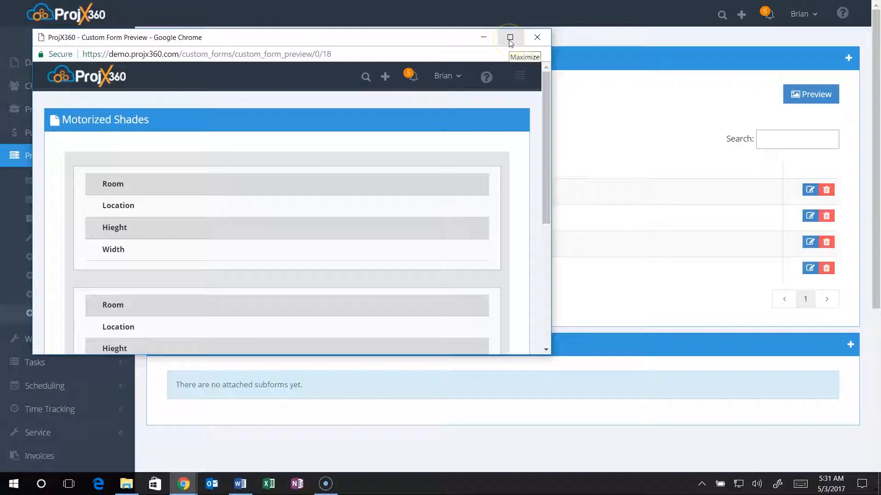
{"action": "left_click", "coordinate": [510, 37]}
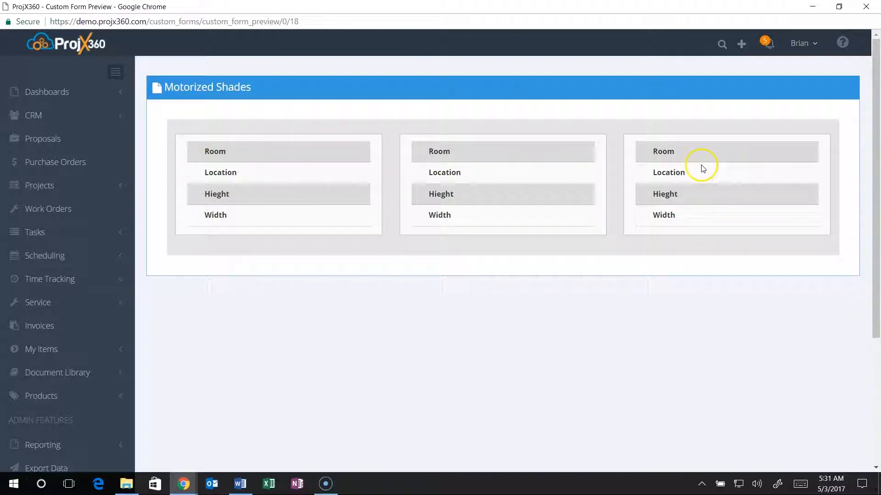
{"action": "left_click", "coordinate": [867, 6]}
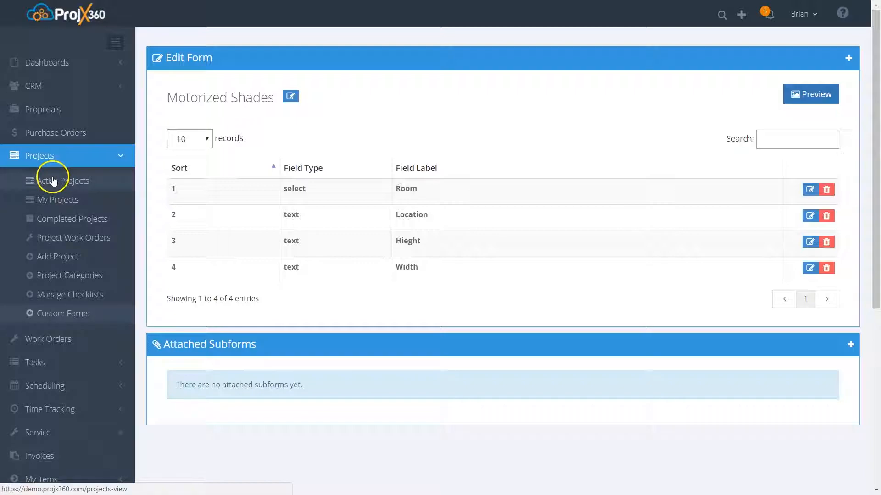
Step: Edit the first active project in the Bedbrock Deveopment category to include the Motorized Shades custom form, and save the form selection
{"action": "left_click", "coordinate": [54, 179]}
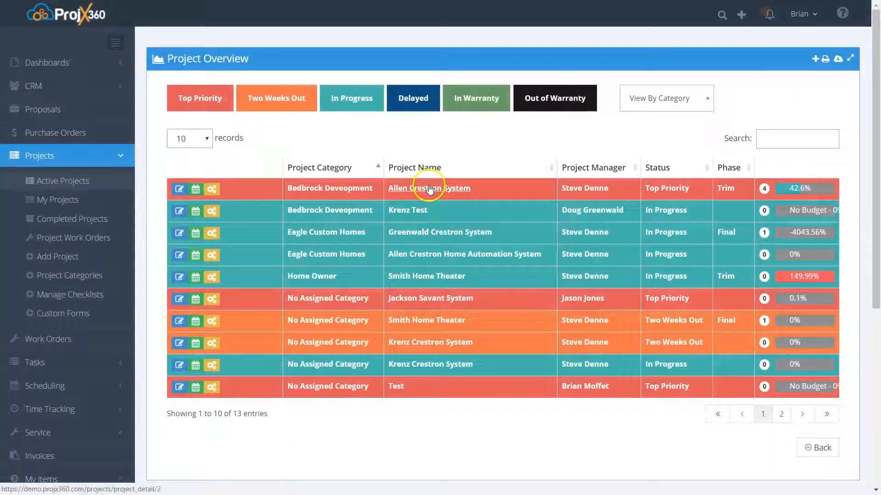
{"action": "left_click", "coordinate": [429, 189]}
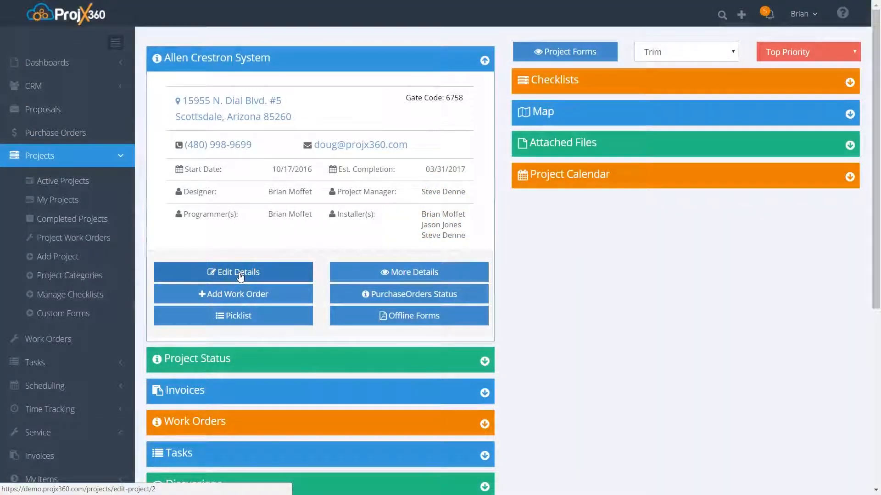
{"action": "left_click", "coordinate": [239, 273]}
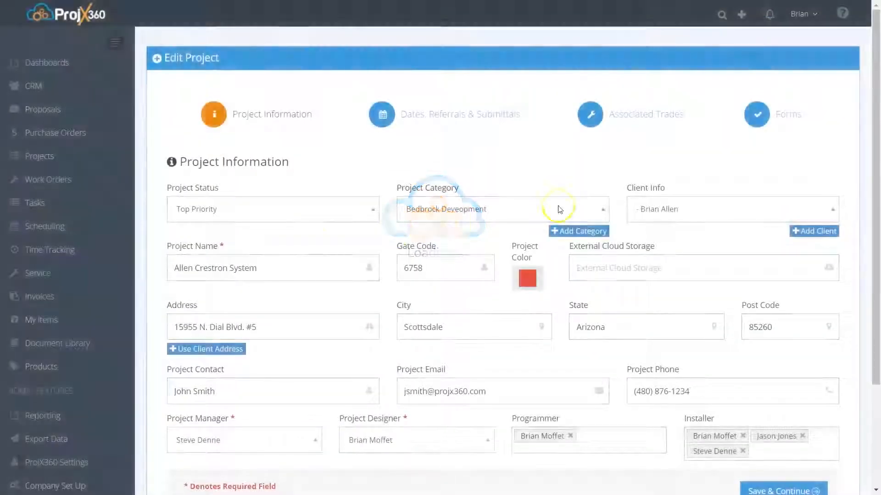
{"action": "left_click", "coordinate": [787, 127]}
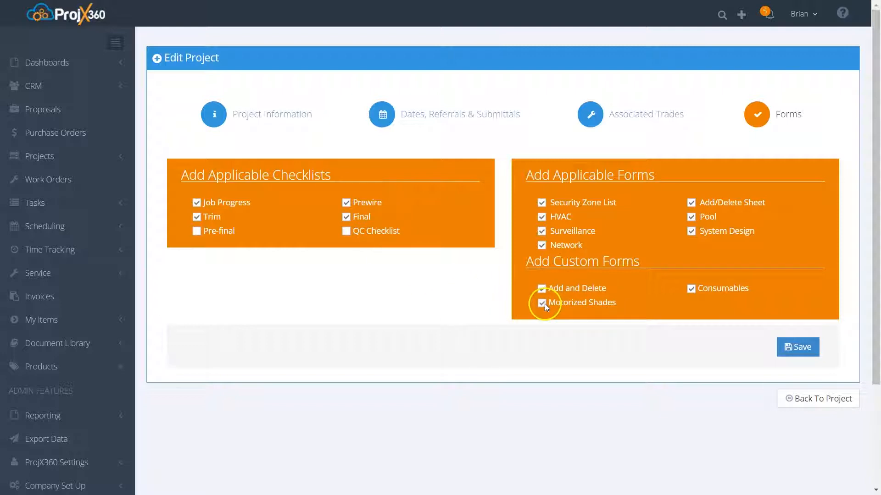
{"action": "left_click", "coordinate": [807, 348]}
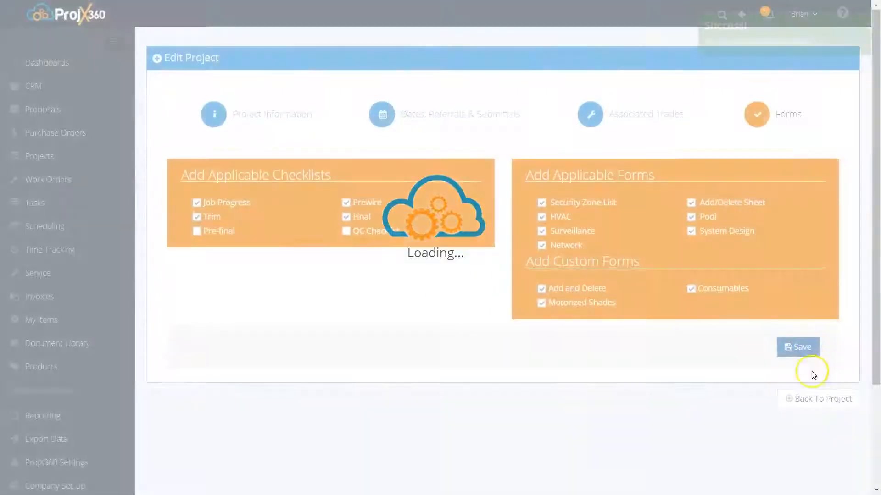
Step: Return to the edited project and open the Motorized Shades form among its project forms
{"action": "left_click", "coordinate": [816, 403]}
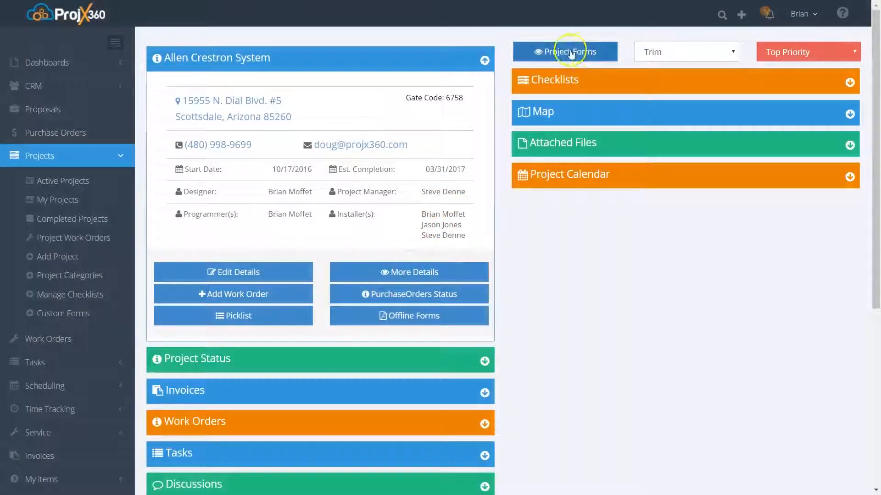
{"action": "left_click", "coordinate": [571, 52]}
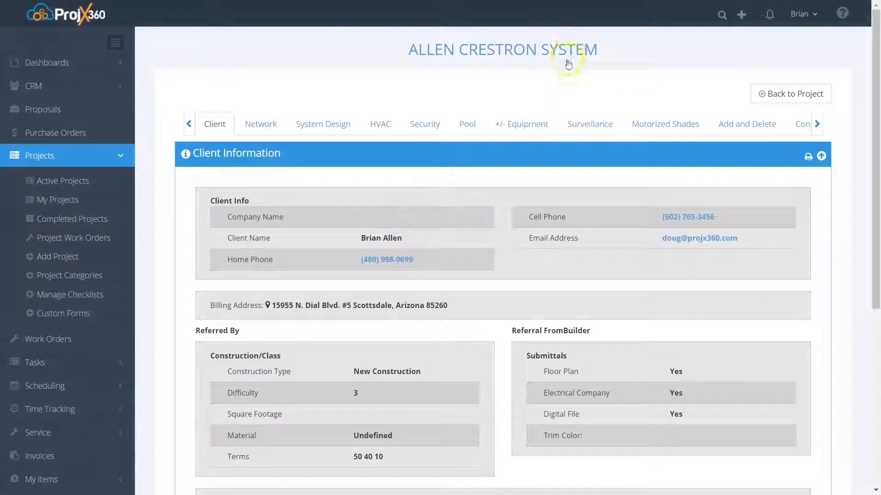
{"action": "left_click", "coordinate": [655, 130]}
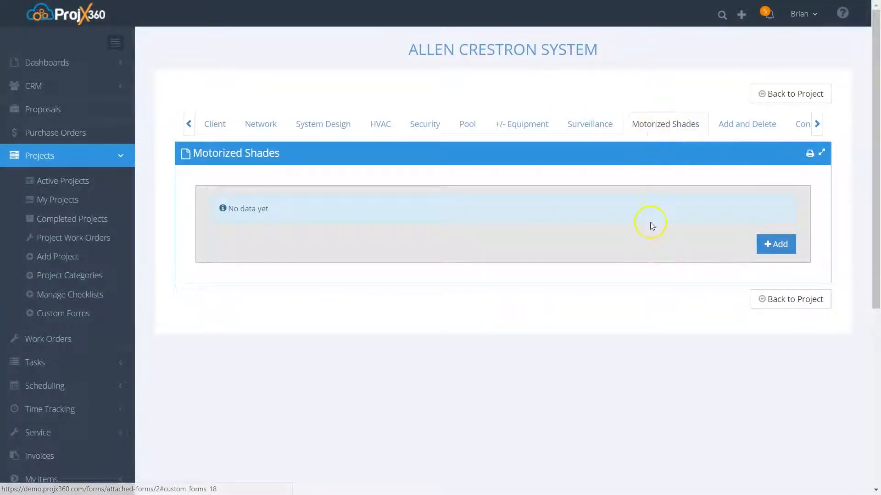
Step: Add and save a Motorized Shades entry with room Kitchen, location Sink, height 120" and width 96"
{"action": "left_click", "coordinate": [774, 244]}
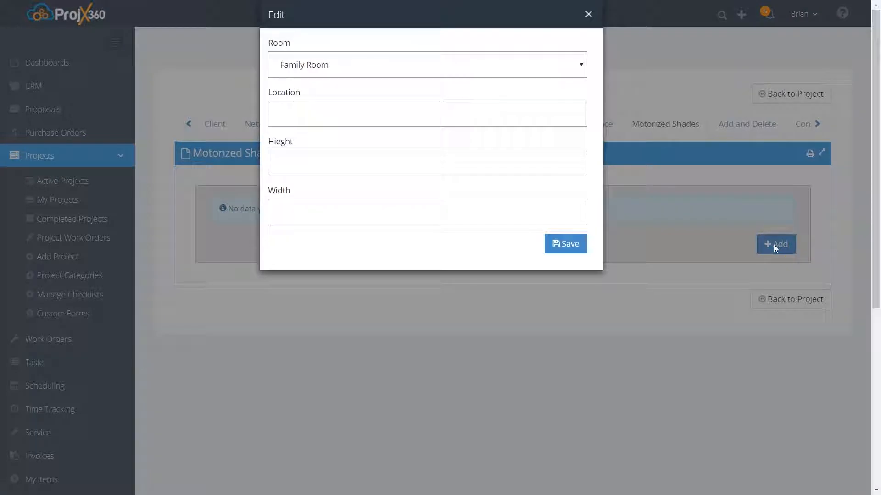
{"action": "left_click", "coordinate": [393, 68]}
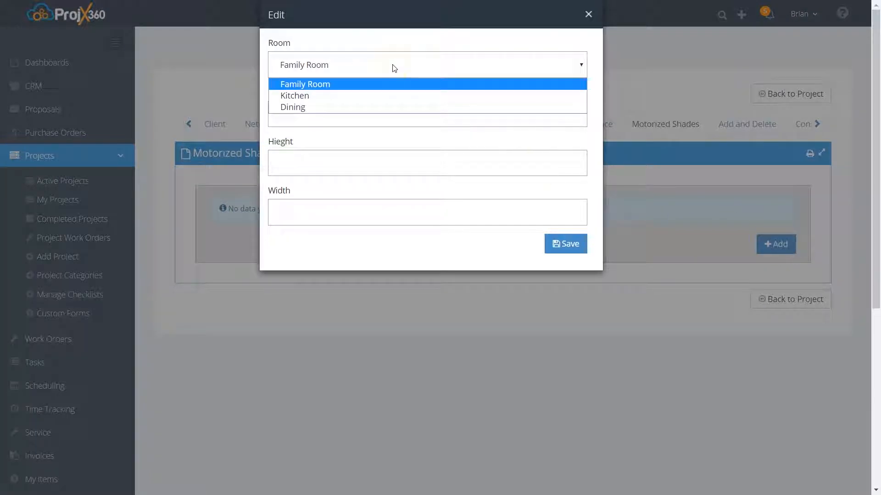
{"action": "left_click", "coordinate": [325, 96]}
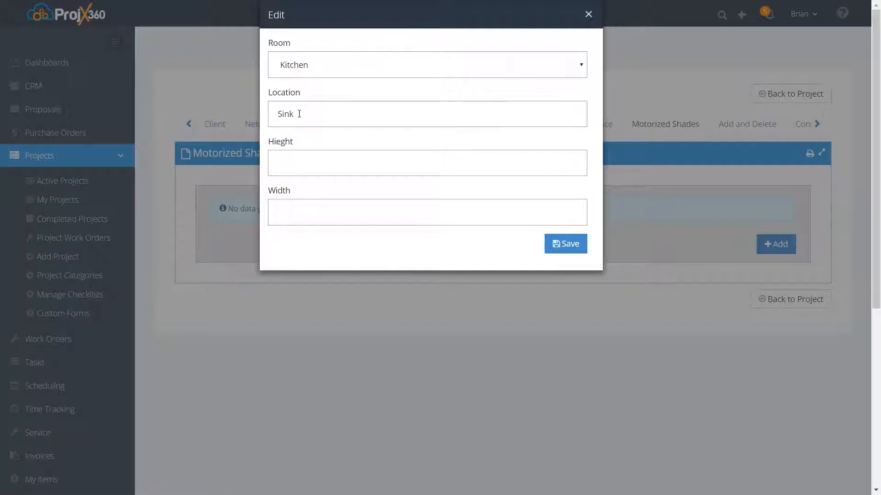
{"action": "left_click", "coordinate": [282, 165]}
{"action": "left_click", "coordinate": [293, 211]}
{"action": "type", "text": "96"}
{"action": "left_click", "coordinate": [579, 252]}
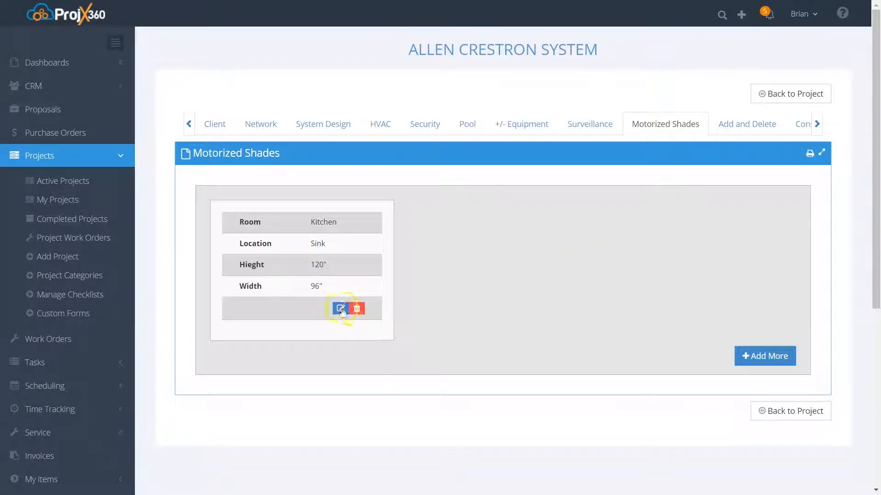
Step: Open another blank Motorized Shades entry, close it without saving, and go to the custom forms list
{"action": "left_click", "coordinate": [756, 351]}
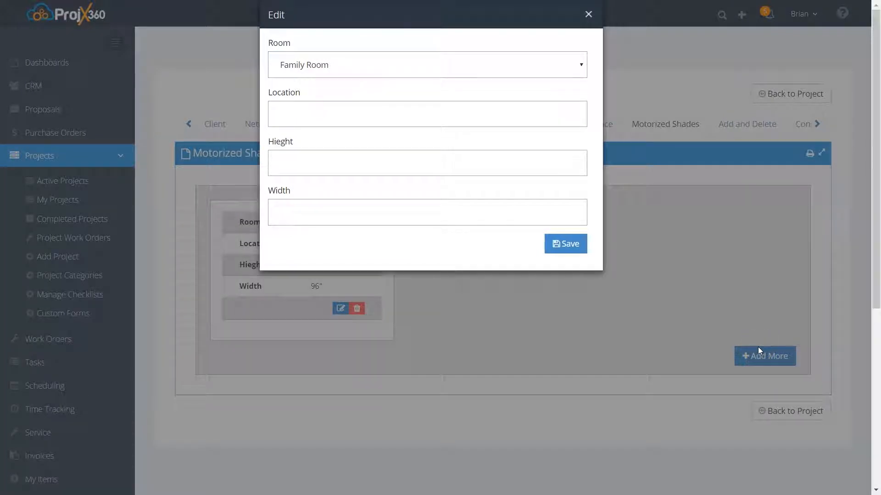
{"action": "left_click", "coordinate": [588, 15]}
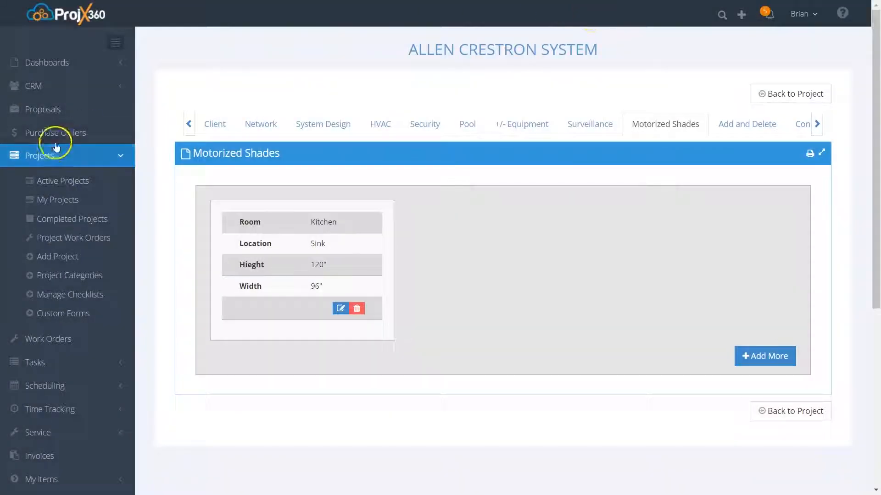
{"action": "left_click", "coordinate": [72, 315]}
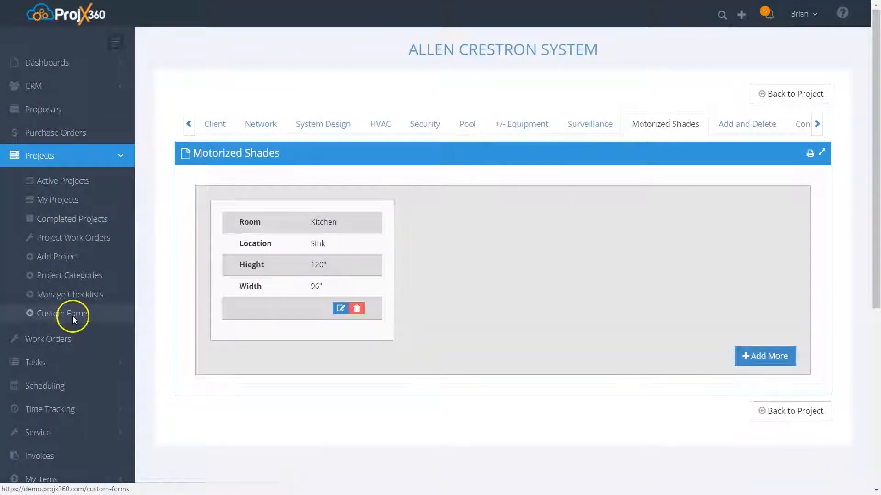